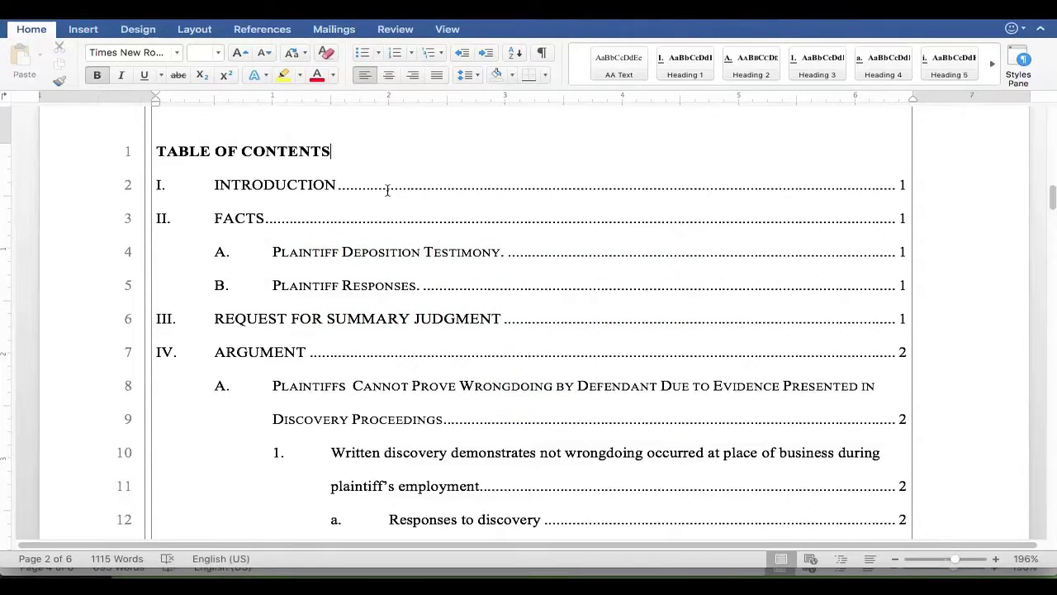
# Step: Click into the table of contents and the Cases and Statutes lists to show their field shading
pyautogui.click(387, 190)
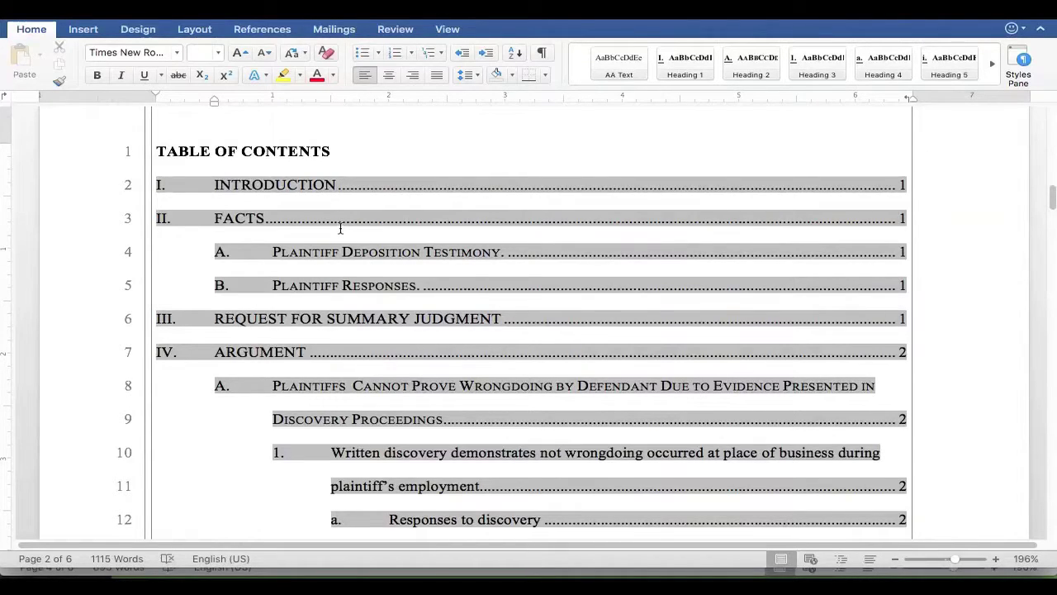
pyautogui.scroll(-15, 340, 228)
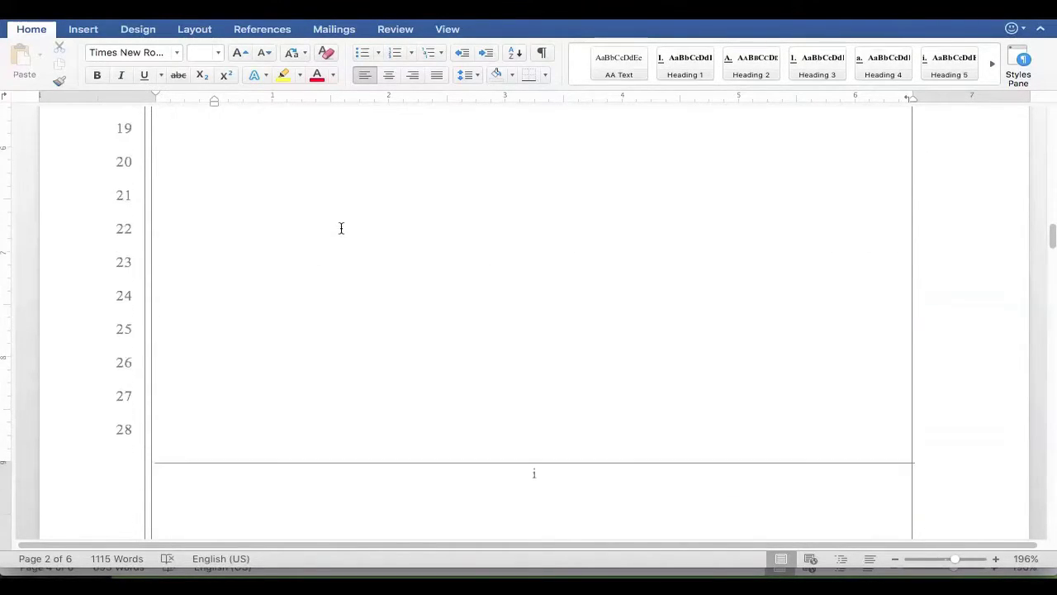
pyautogui.scroll(-5, 340, 228)
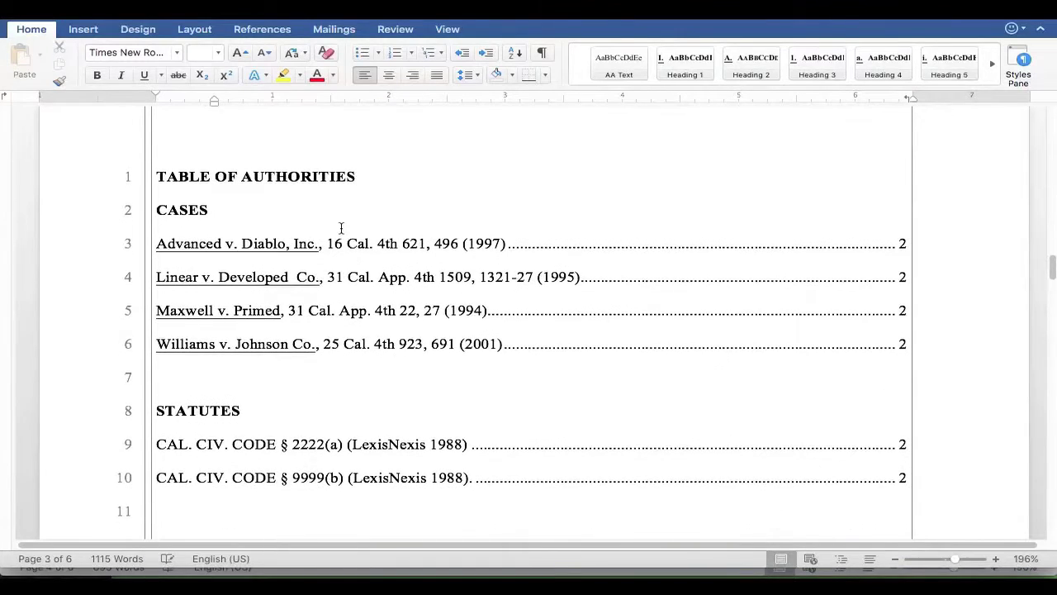
pyautogui.click(239, 242)
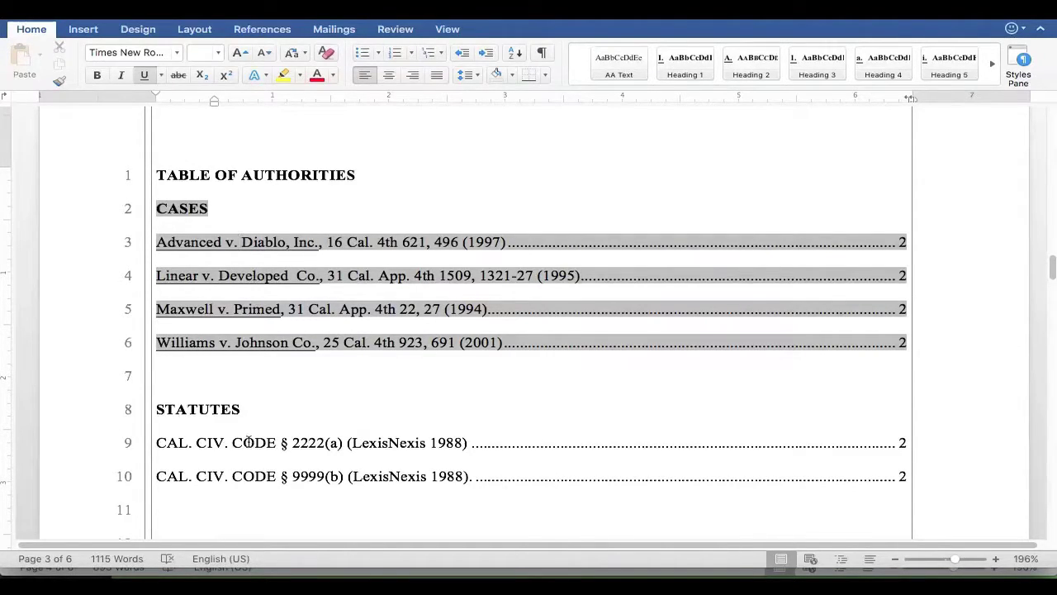
pyautogui.click(248, 443)
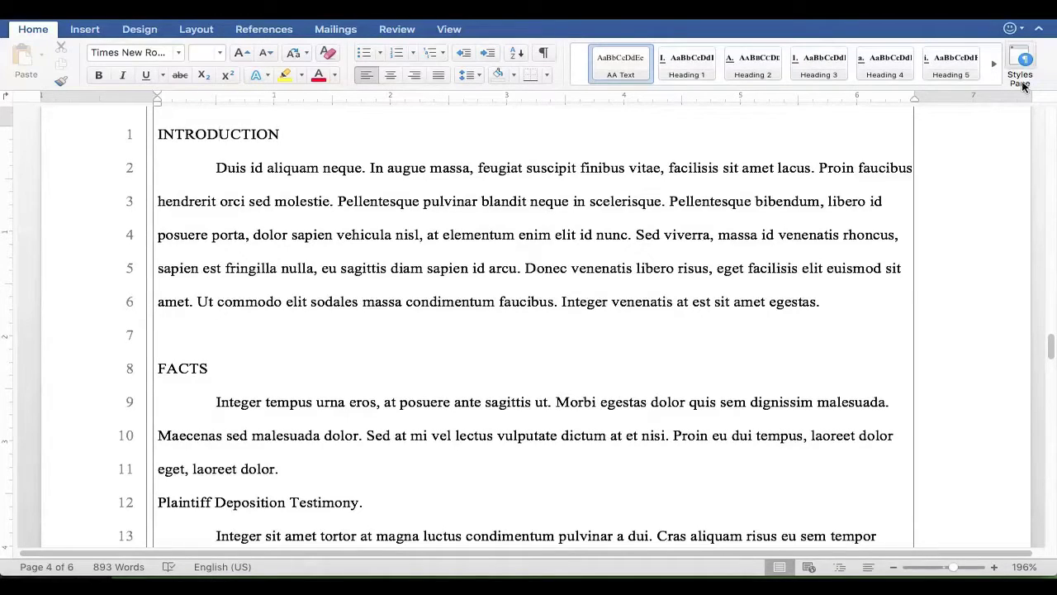
# Step: Open the Styles Pane and make INTRODUCTION and FACTS Heading 1 headings
pyautogui.click(1018, 68)
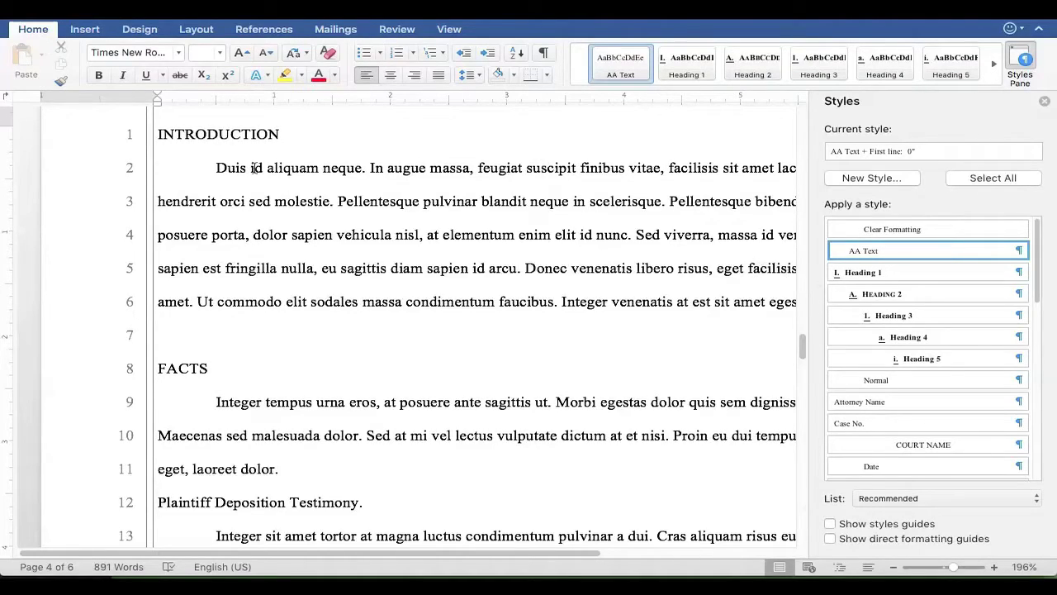
pyautogui.click(844, 276)
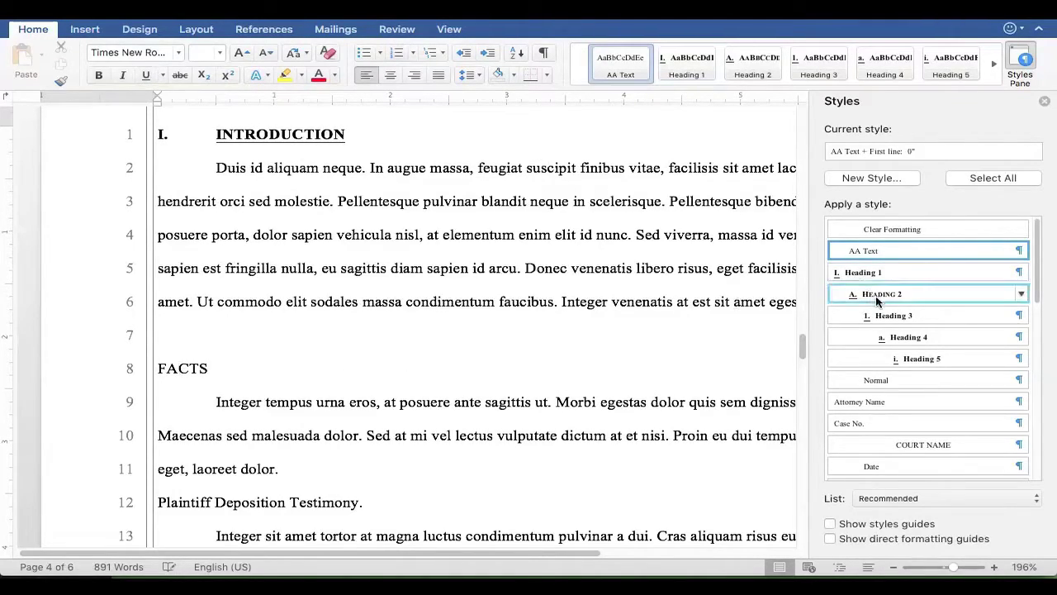
pyautogui.click(837, 275)
# Step: Apply Heading 2 to Plaintiff Deposition Testimony and Plaintiff Responses
pyautogui.scroll(-3, 430, 417)
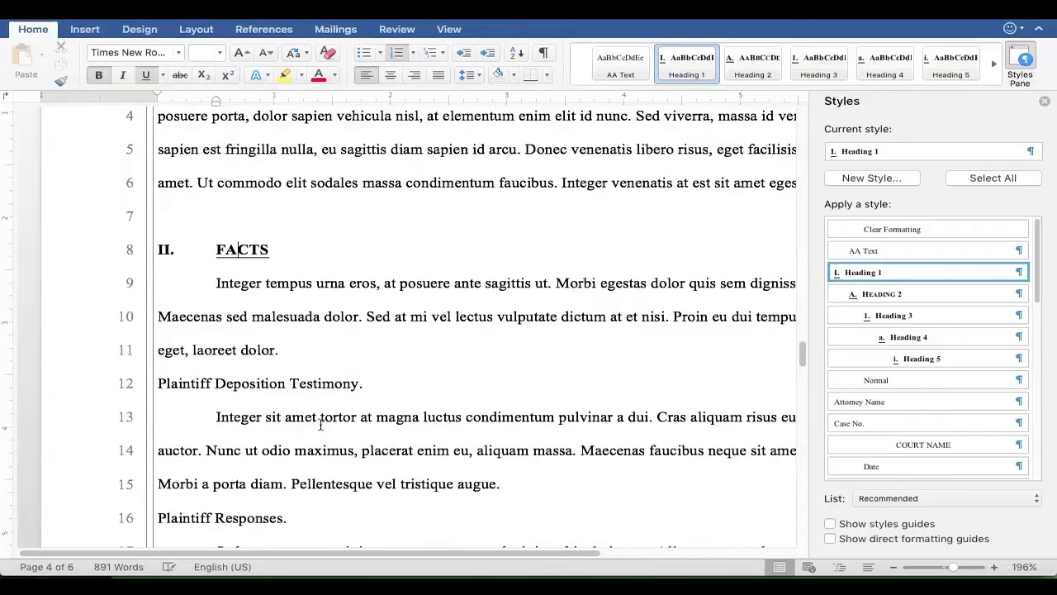
pyautogui.click(250, 384)
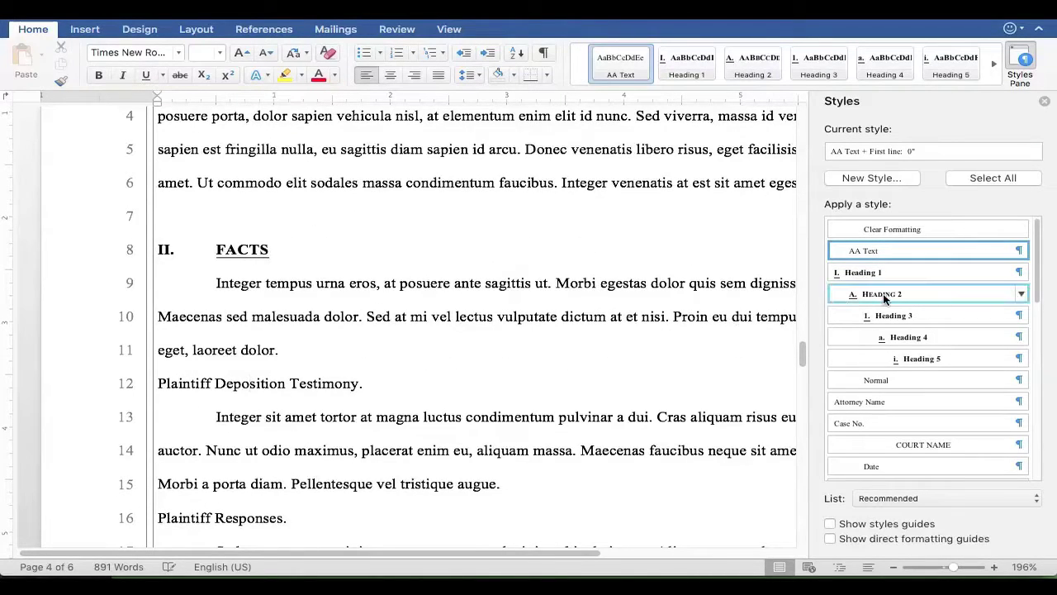
pyautogui.click(848, 299)
pyautogui.scroll(-3, 467, 347)
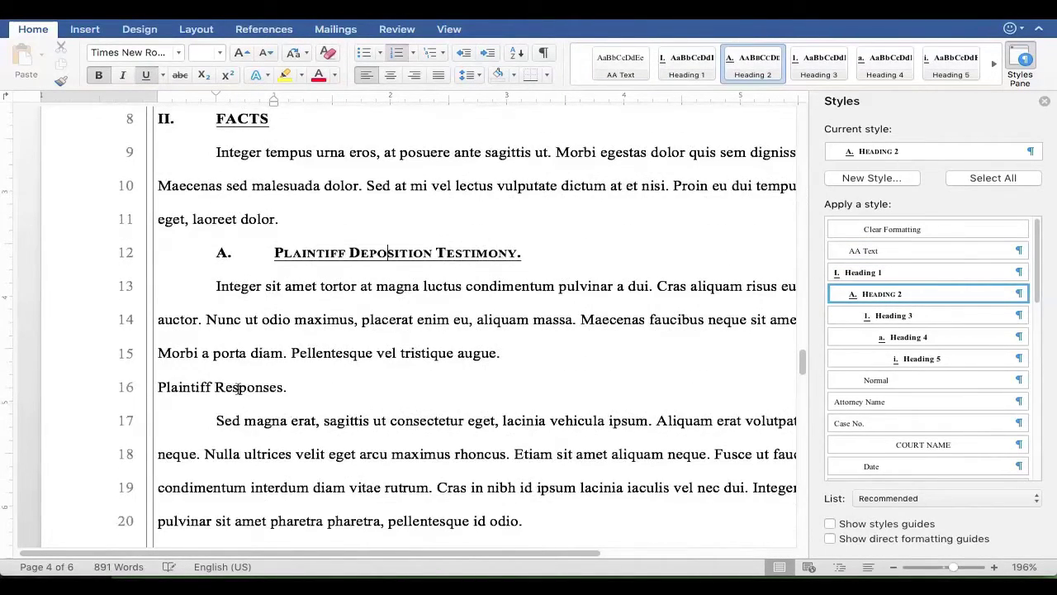
pyautogui.click(237, 388)
pyautogui.click(880, 298)
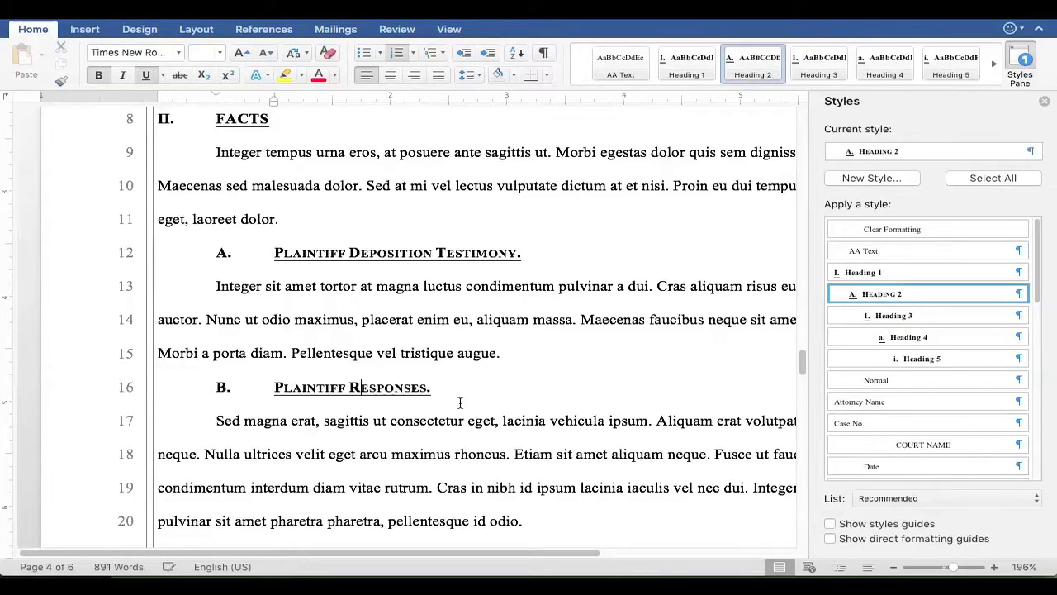
# Step: Make REQUEST FOR SUMMARY JUDGMENT a Heading 1 heading and review the numbered headings below
pyautogui.scroll(-5, 458, 410)
pyautogui.click(264, 430)
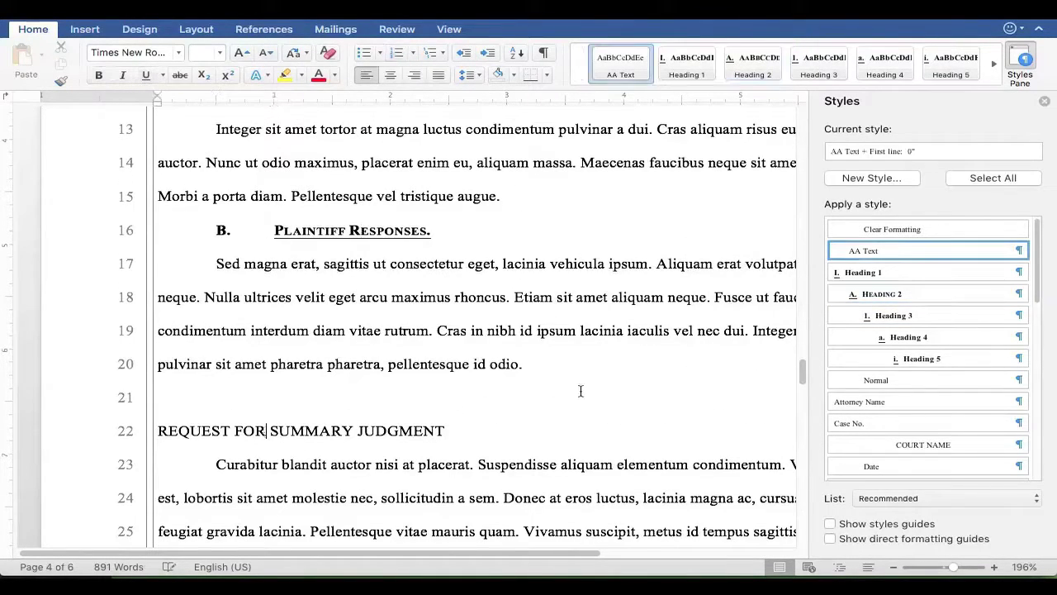
pyautogui.click(863, 272)
pyautogui.scroll(-5, 462, 474)
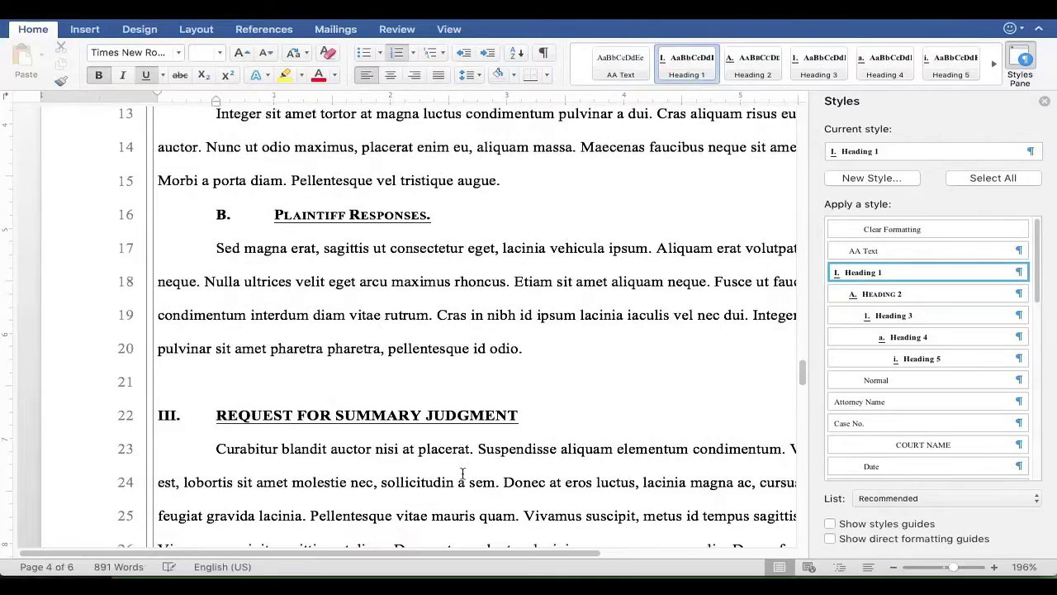
pyautogui.scroll(-8, 462, 474)
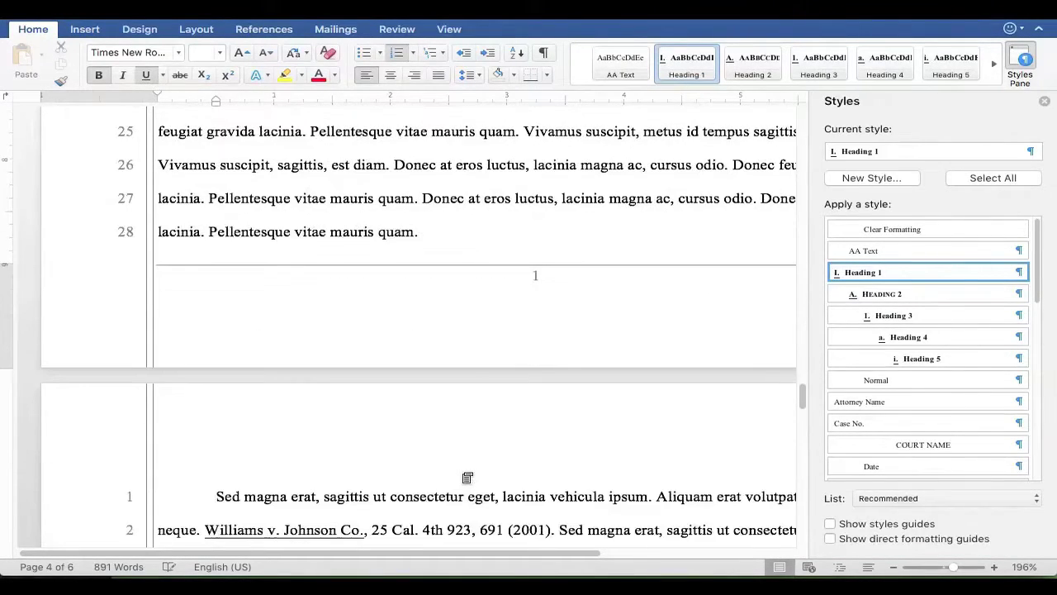
pyautogui.scroll(-14, 465, 476)
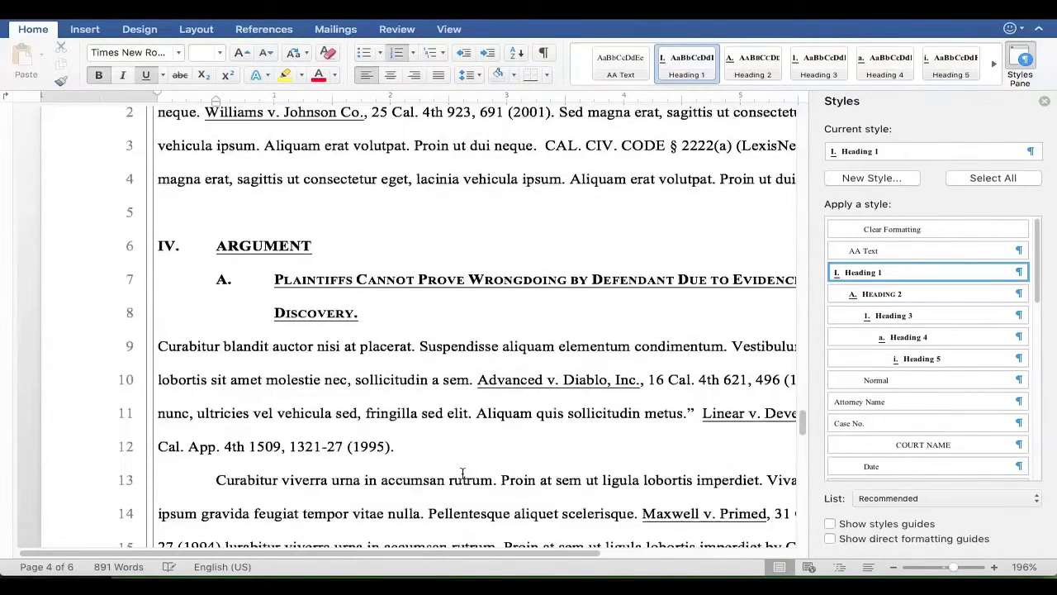
pyautogui.scroll(-10, 463, 473)
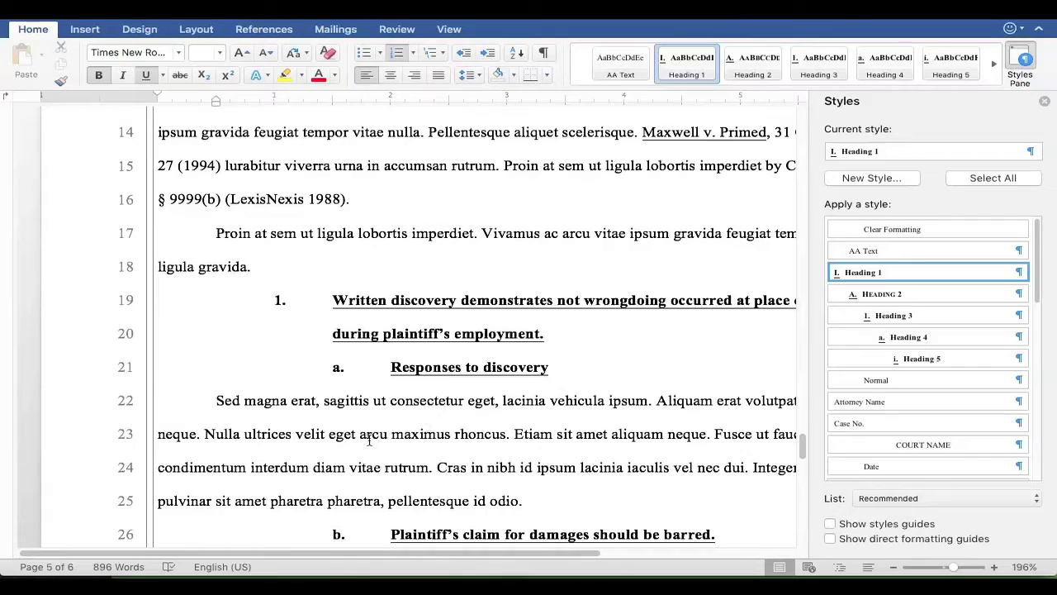
pyautogui.scroll(-5, 416, 418)
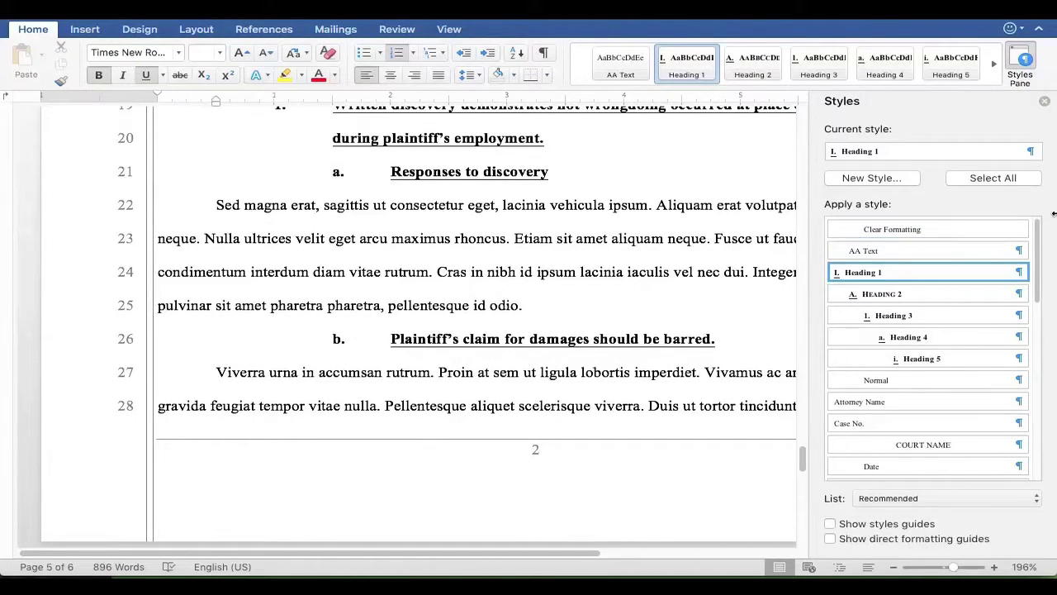
# Step: Close the Styles Pane and place the cursor on the blank line under TABLE OF CONTENTS
pyautogui.click(1021, 64)
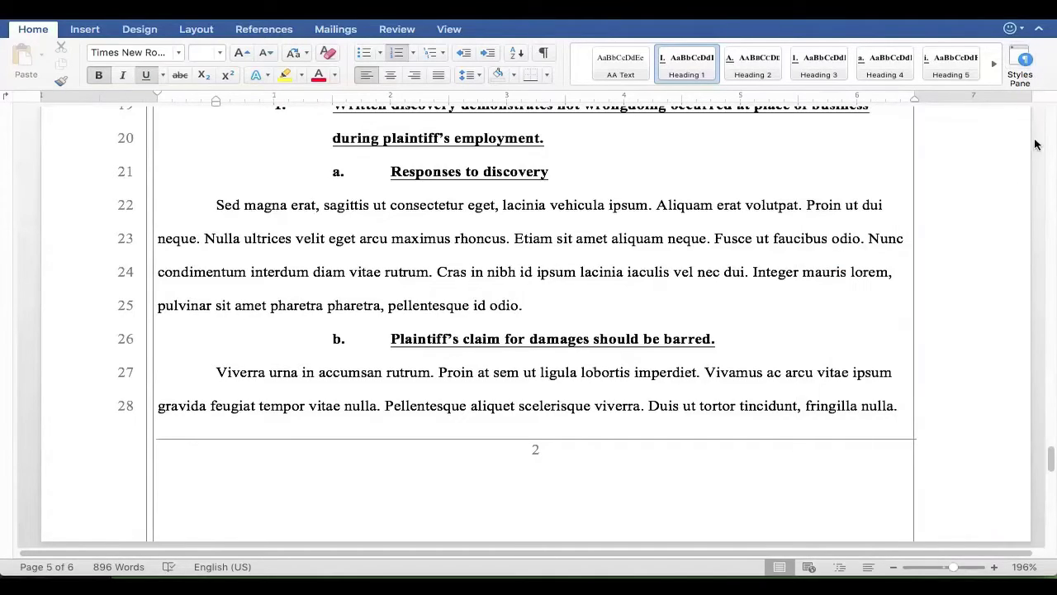
pyautogui.moveTo(1052, 467); pyautogui.dragTo(1043, 208)
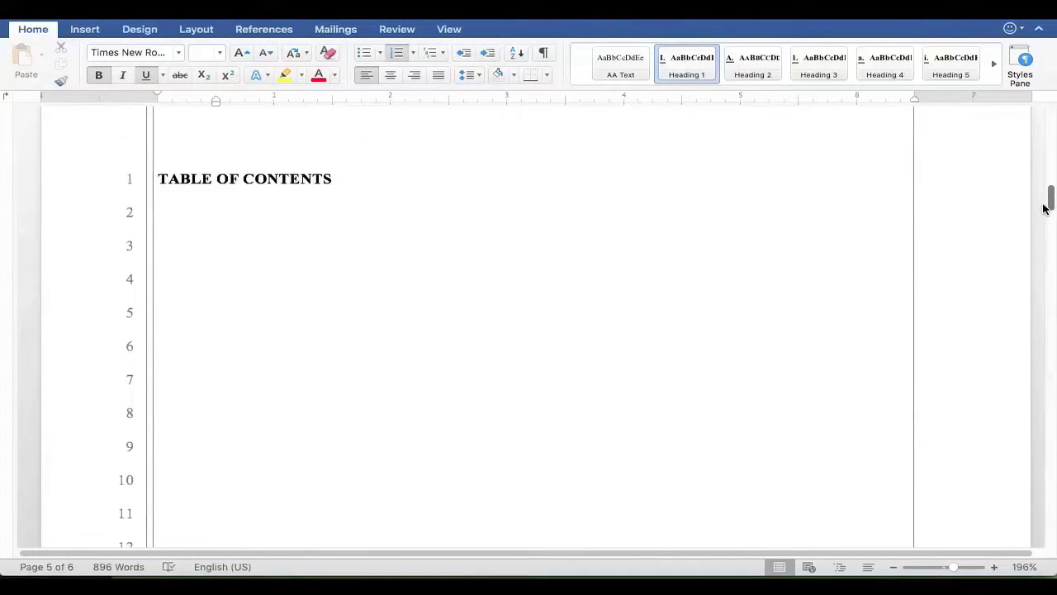
pyautogui.click(189, 211)
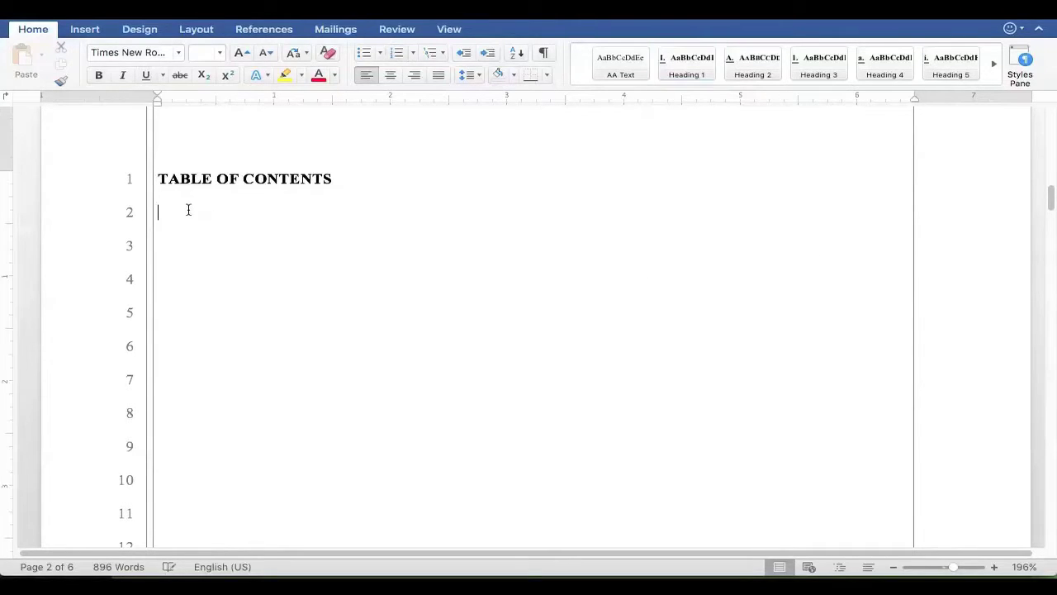
# Step: Insert a custom table of contents showing 4 levels with dotted tab leaders
pyautogui.click(265, 30)
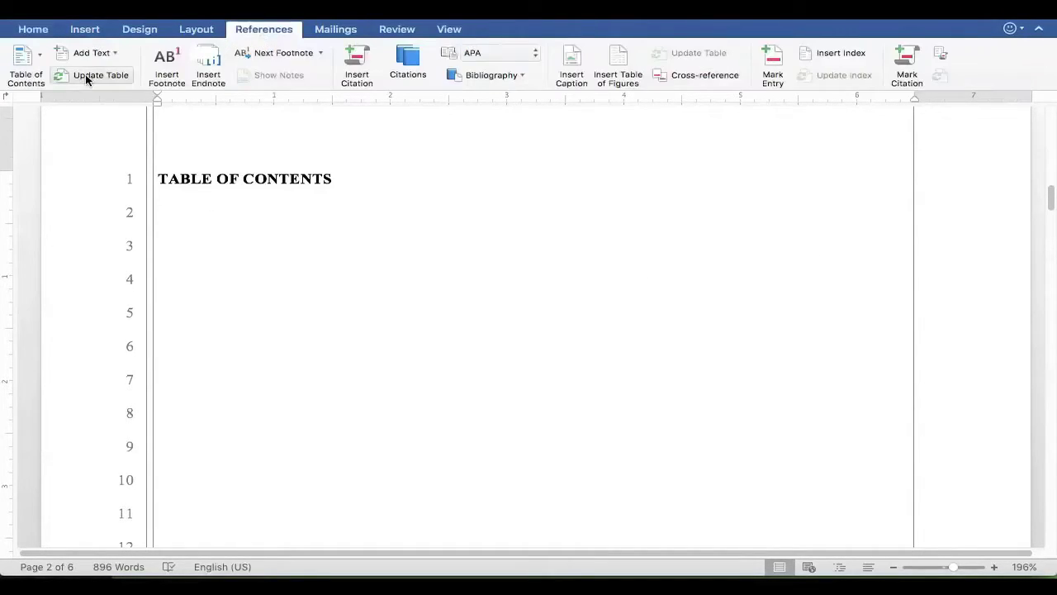
pyautogui.click(37, 66)
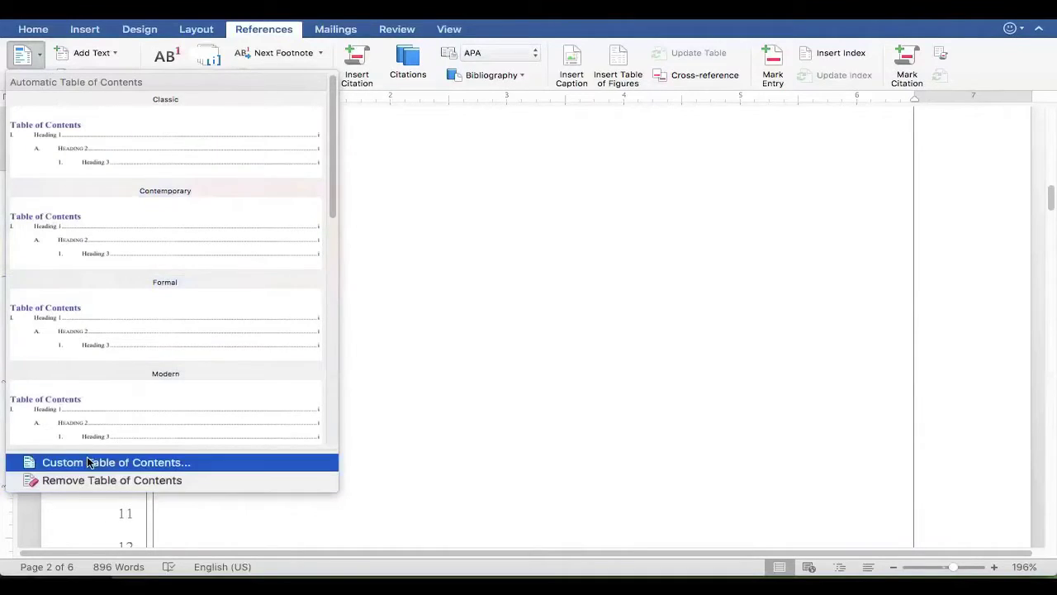
pyautogui.click(89, 463)
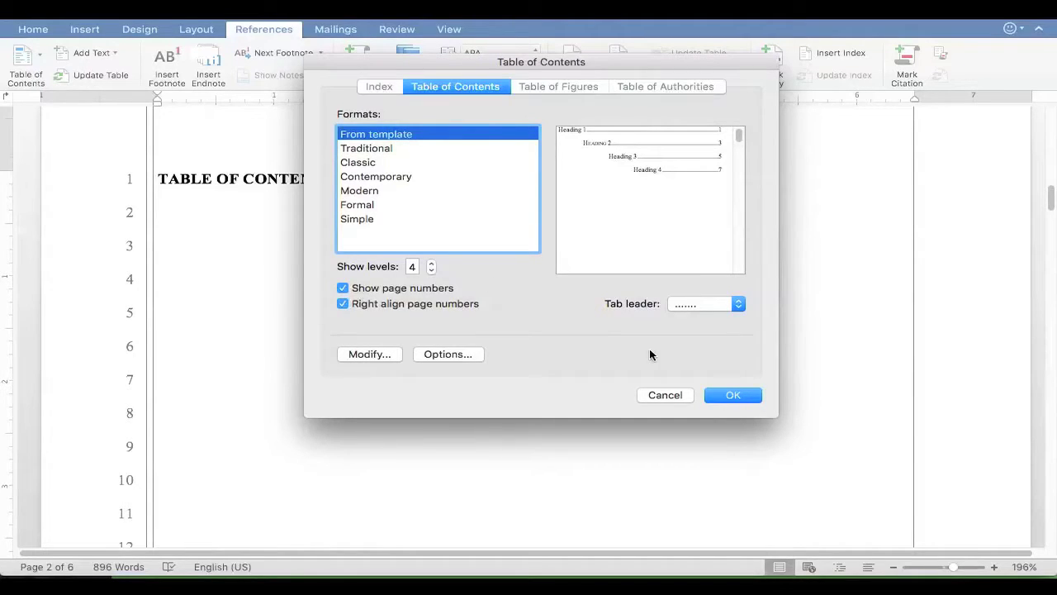
pyautogui.click(735, 394)
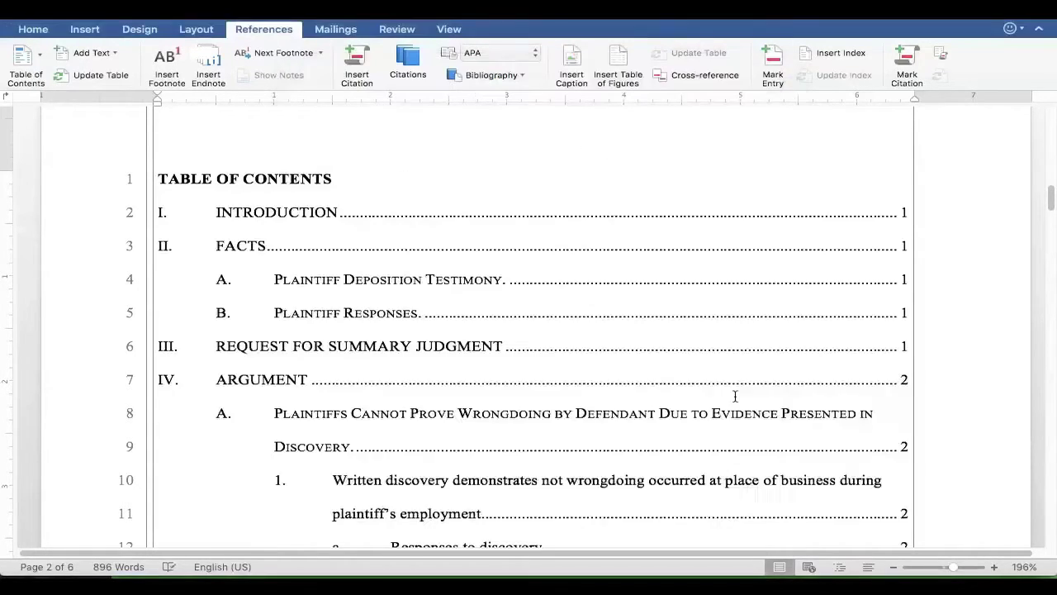
# Step: Scroll through the new table of contents, then follow its ARGUMENT entry to page 5
pyautogui.scroll(-5, 561, 384)
pyautogui.scroll(4, 560, 383)
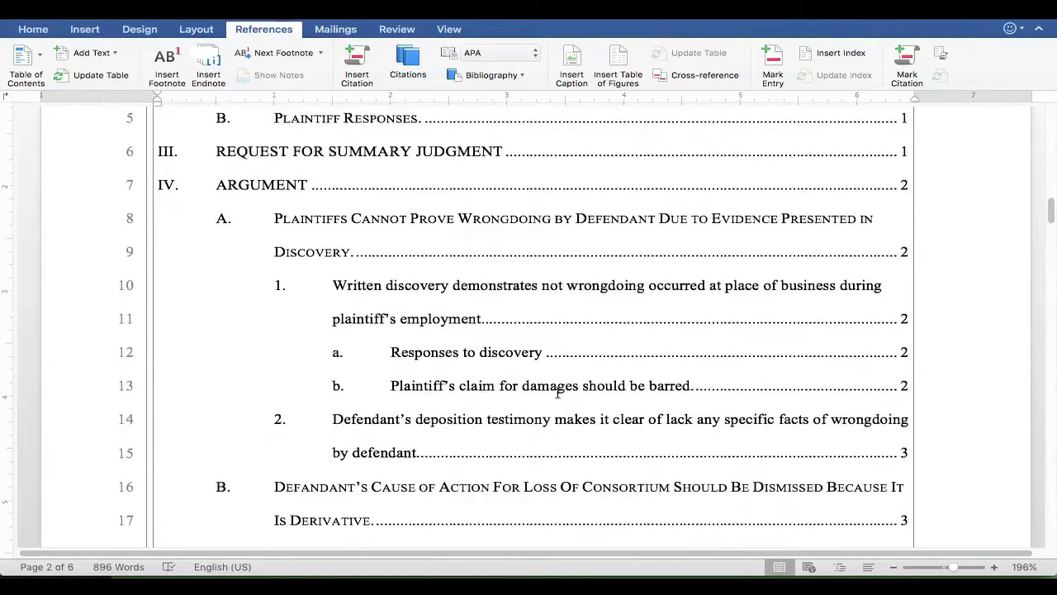
pyautogui.scroll(1, 557, 394)
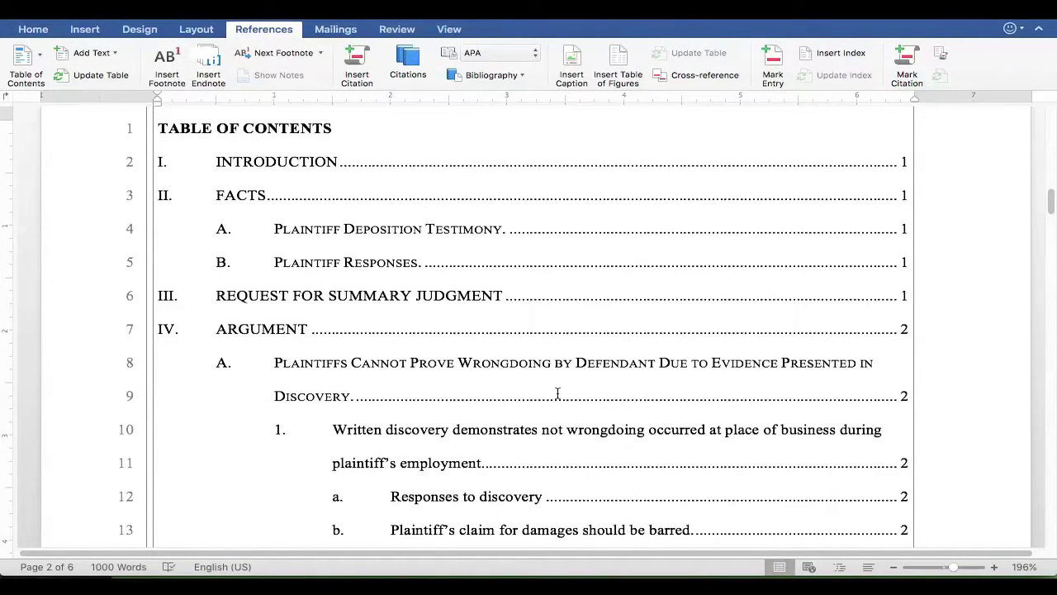
pyautogui.click(558, 394)
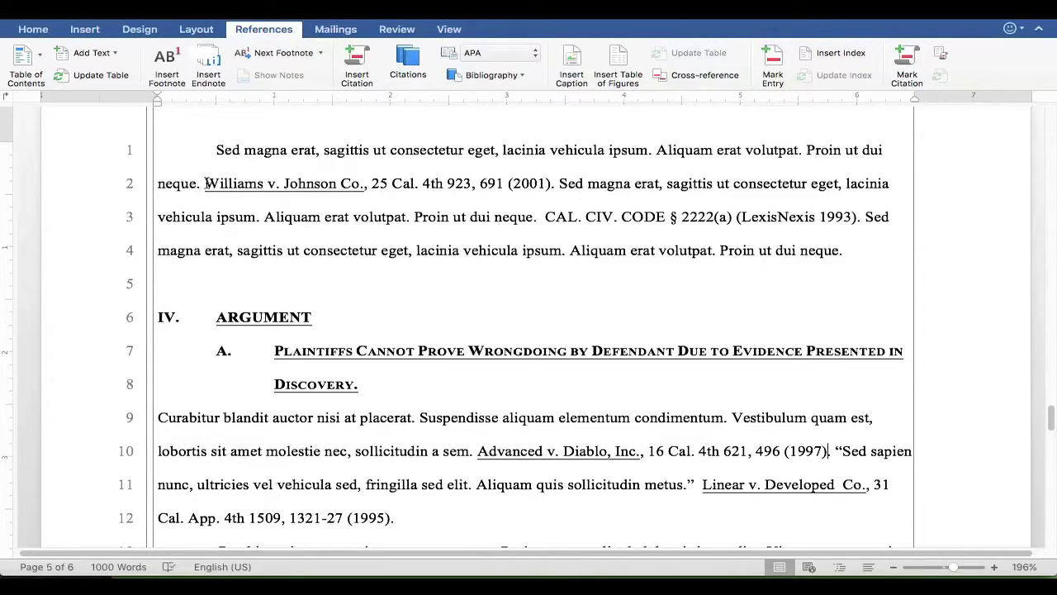
# Step: Select the citation 'Williams v. Johnson Co., 25 Cal. 4th 923, 691 (2001)' on line 2
pyautogui.moveTo(205, 183); pyautogui.dragTo(548, 183)
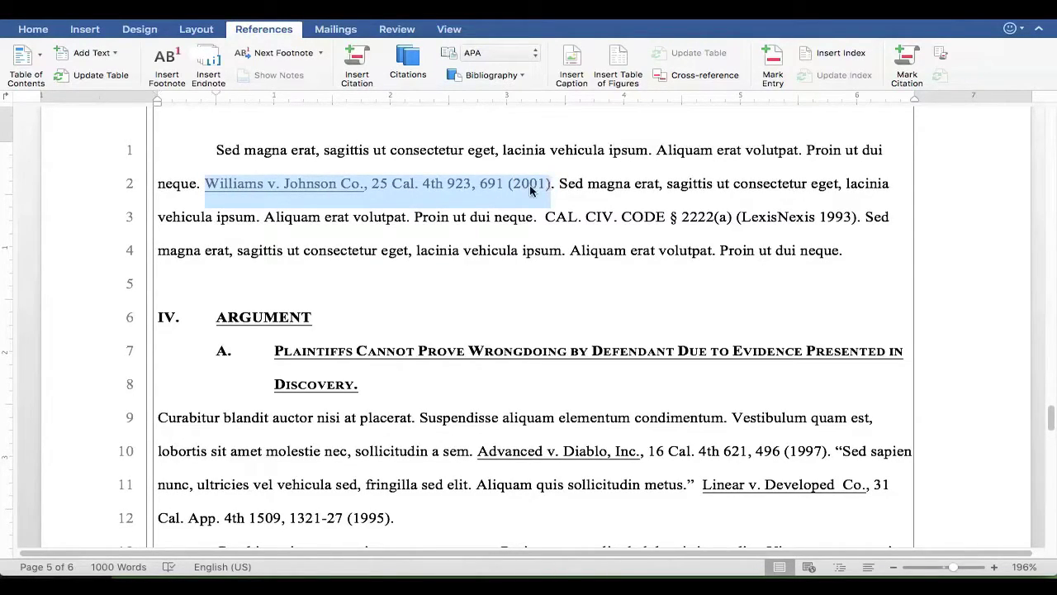
# Step: Mark the Williams v. Johnson Co. citation in the Cases category and inspect its inserted TA field
pyautogui.click(907, 64)
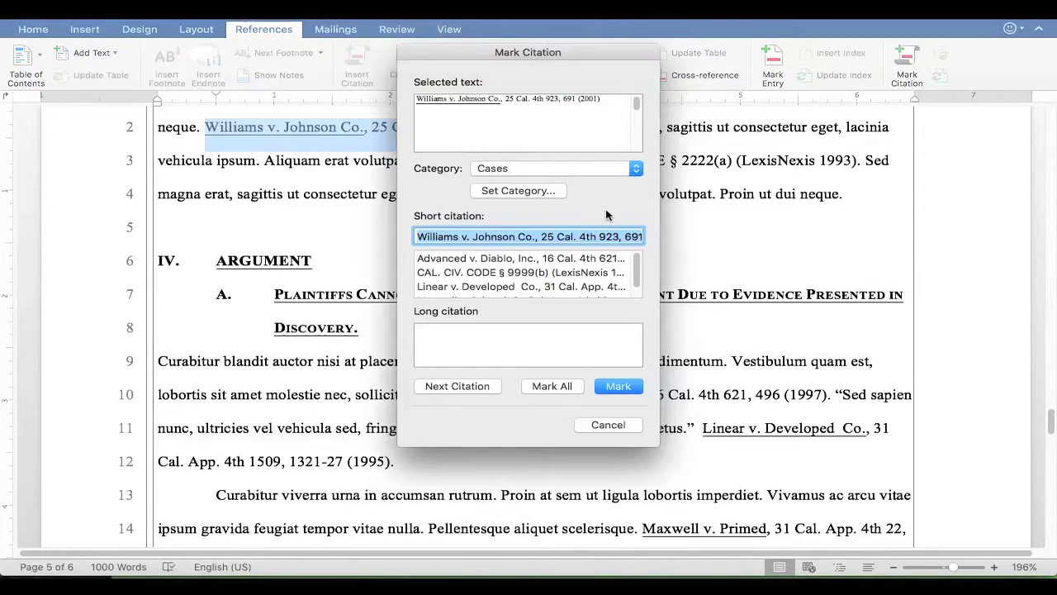
pyautogui.click(555, 169)
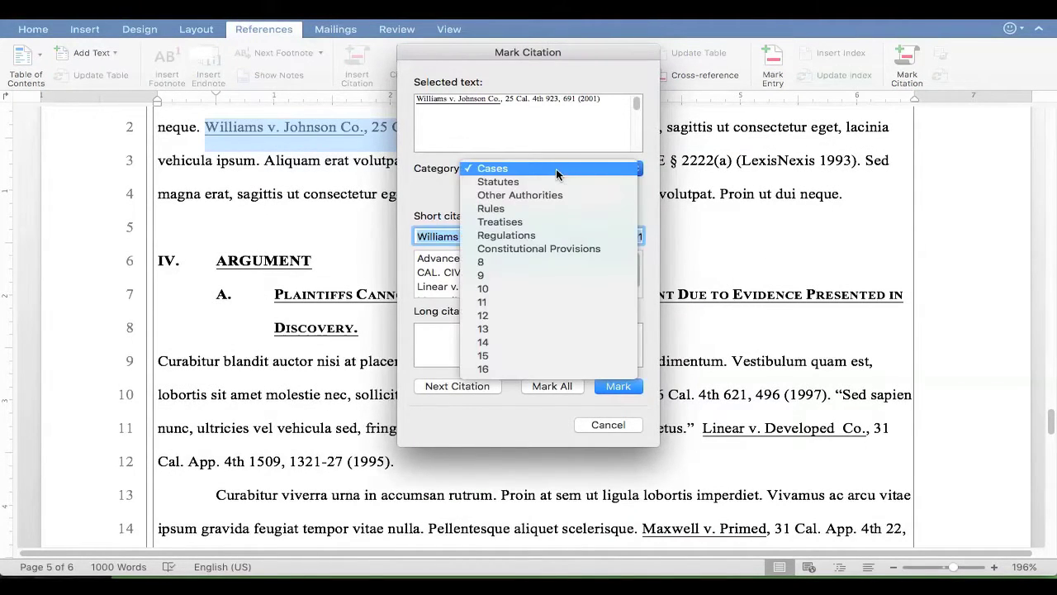
pyautogui.click(556, 168)
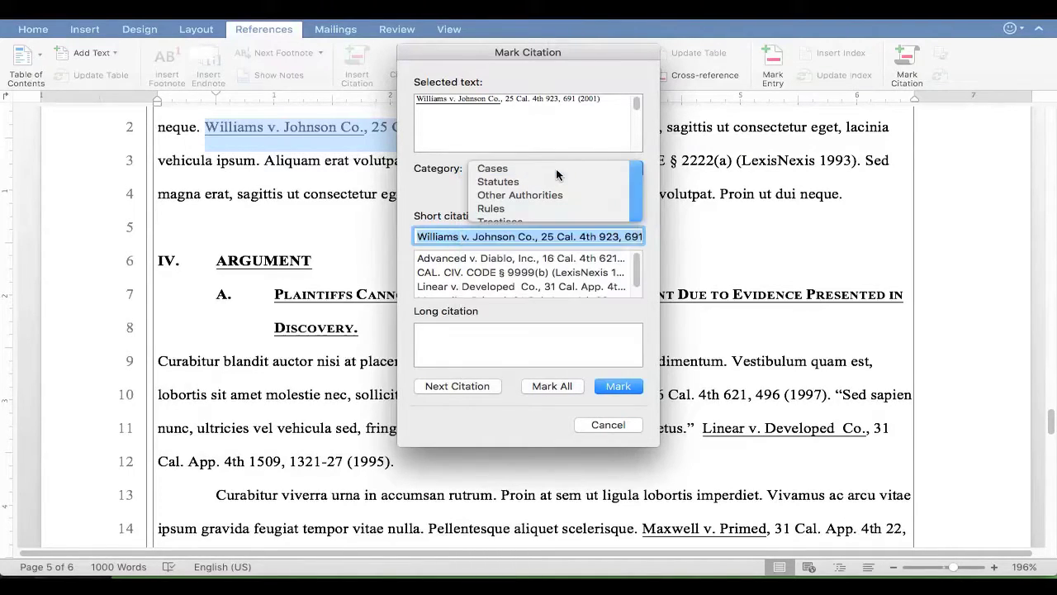
pyautogui.click(616, 386)
pyautogui.moveTo(525, 54); pyautogui.dragTo(894, 124)
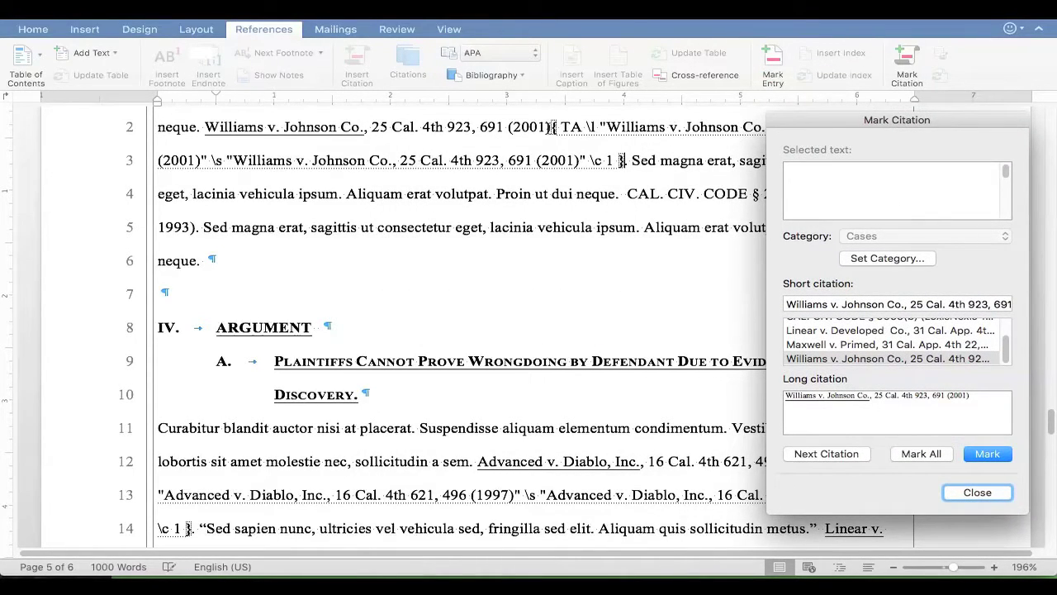
pyautogui.click(561, 128)
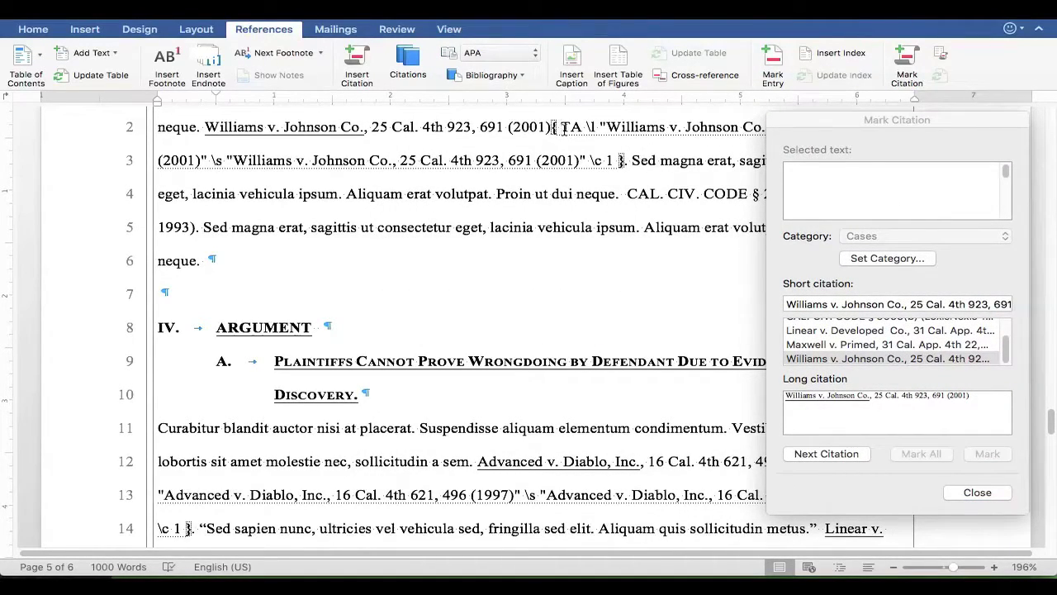
pyautogui.moveTo(562, 128); pyautogui.dragTo(619, 160)
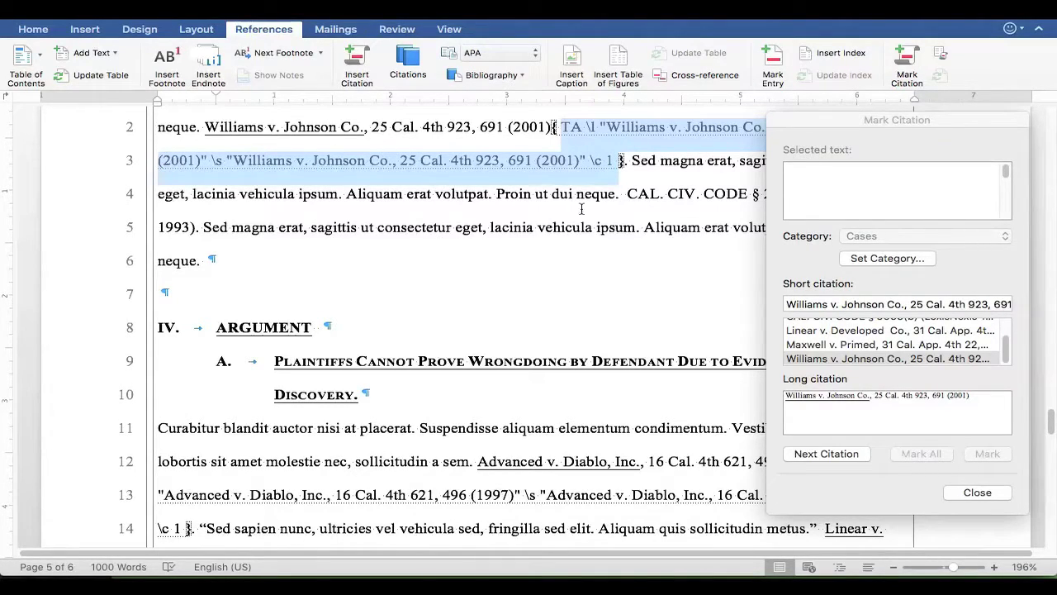
# Step: Mark CAL. CIV. CODE § 2222(a) (LexisNexis 1993) under Statutes and close Mark Citation
pyautogui.click(669, 194)
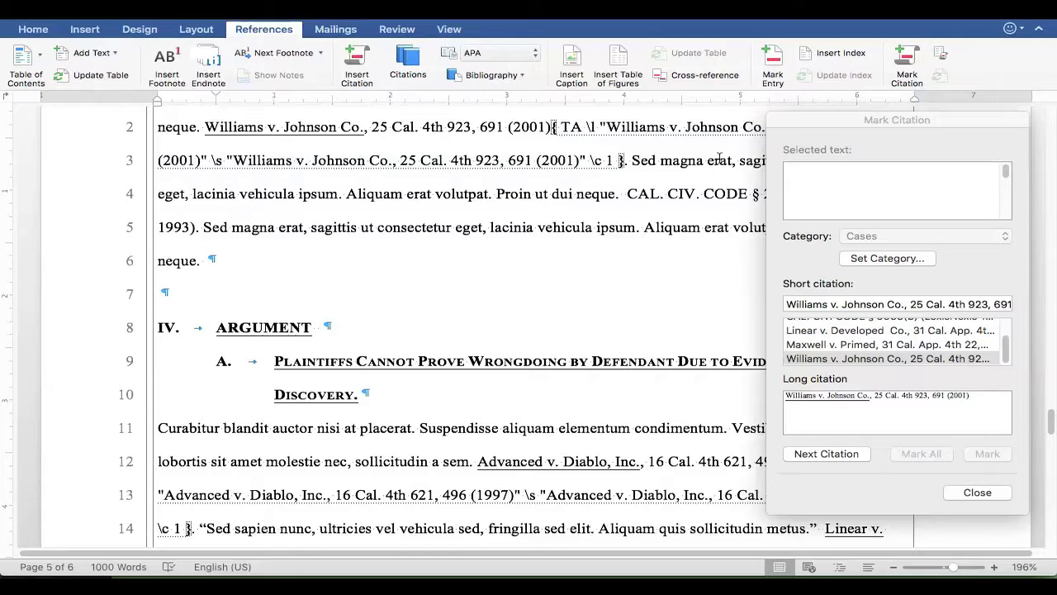
pyautogui.moveTo(805, 123); pyautogui.dragTo(895, 216)
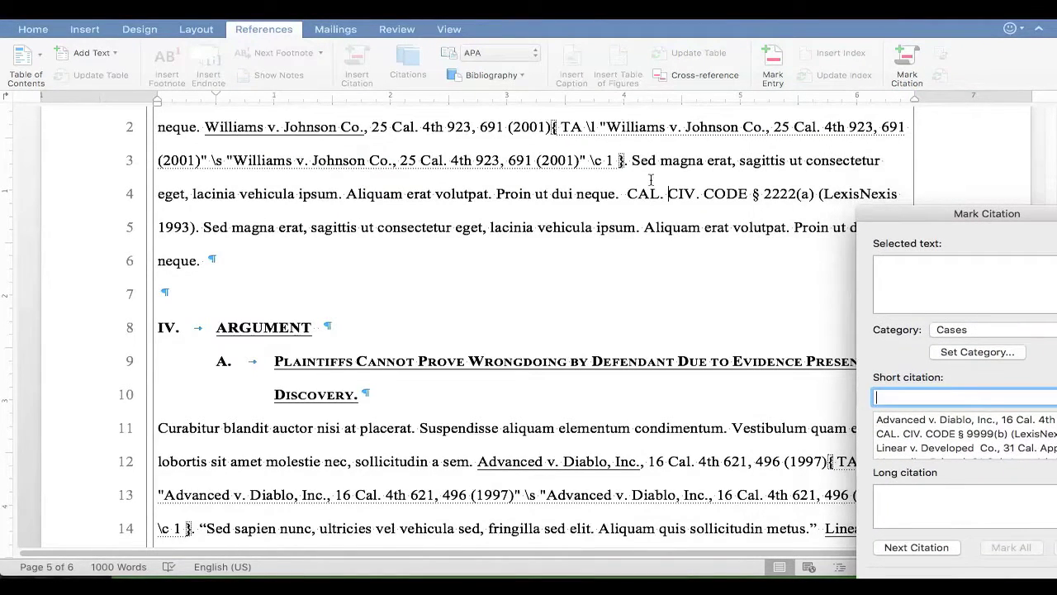
pyautogui.click(632, 195)
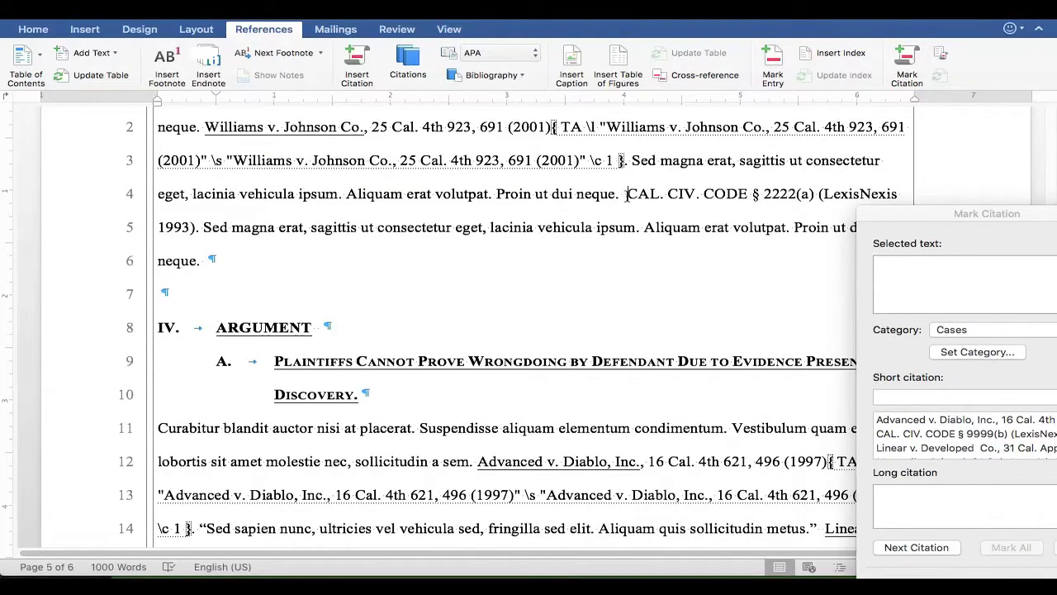
pyautogui.keyDown('shift'); pyautogui.click(195, 228); pyautogui.keyUp('shift')
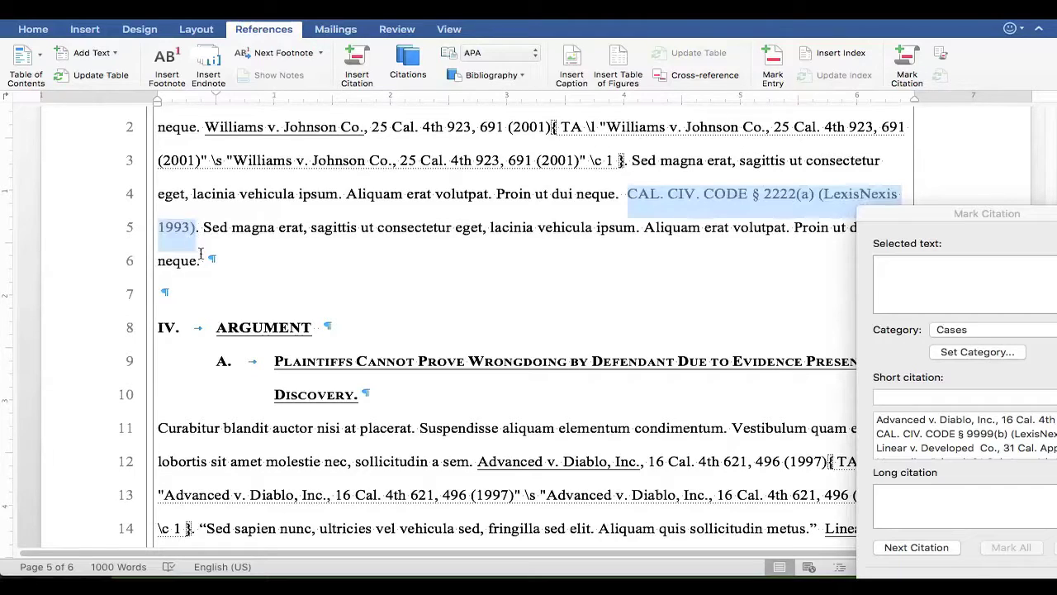
pyautogui.moveTo(949, 214); pyautogui.dragTo(784, 98)
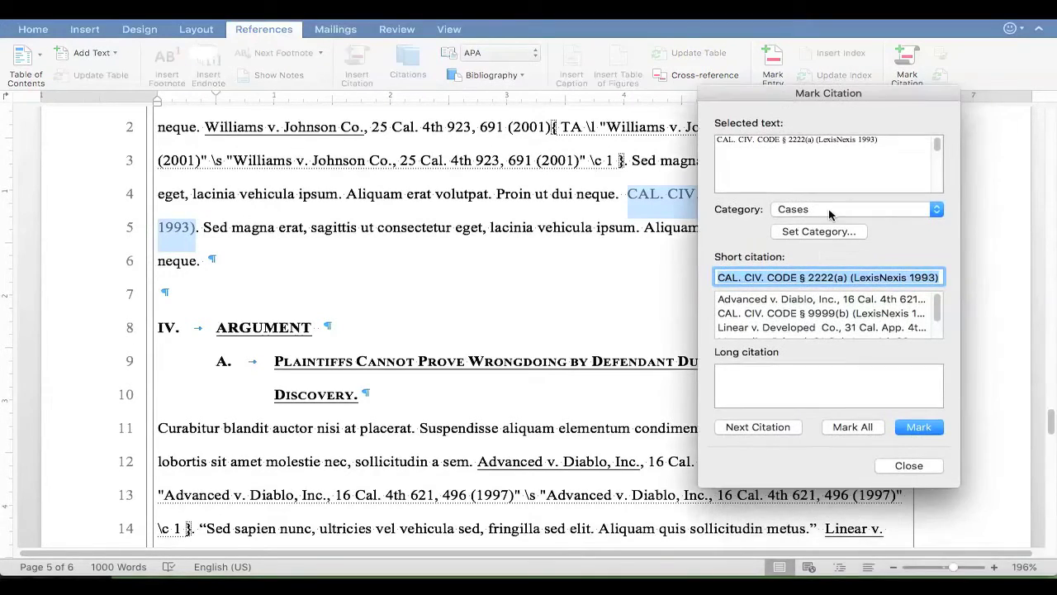
pyautogui.click(835, 213)
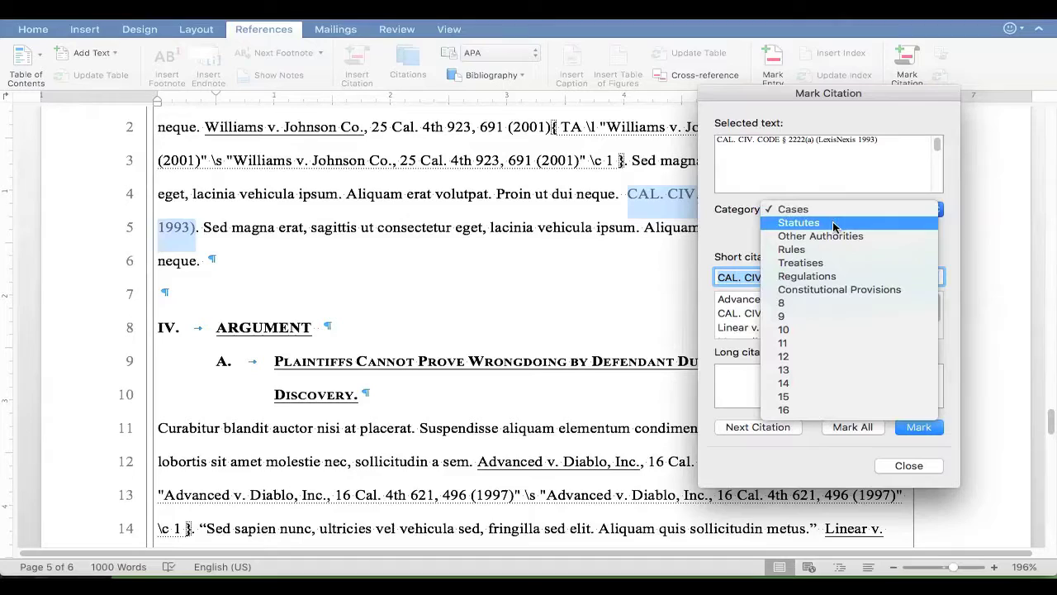
pyautogui.click(833, 224)
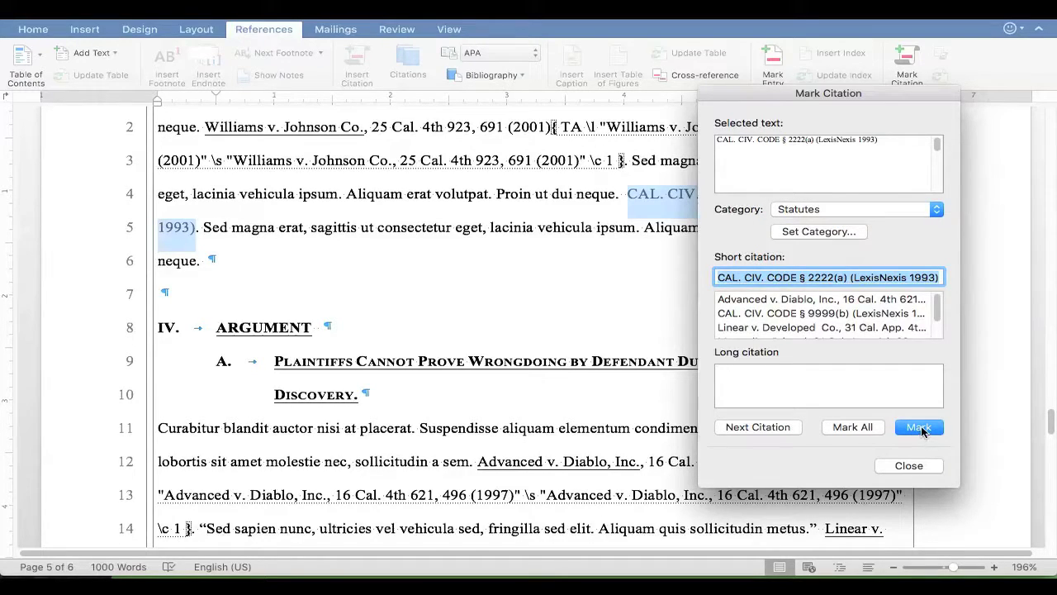
pyautogui.click(918, 427)
pyautogui.click(906, 466)
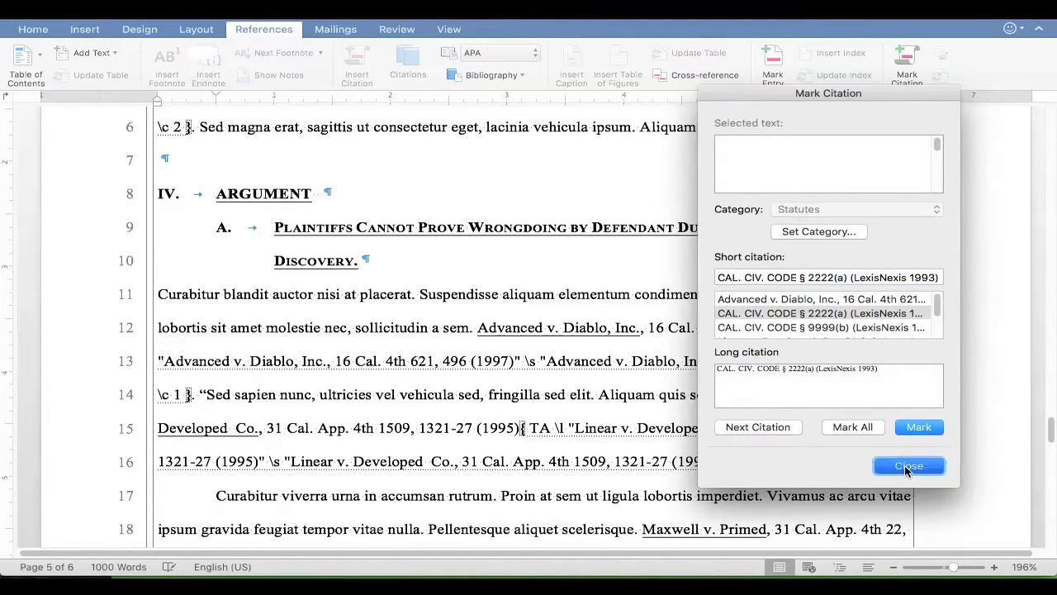
# Step: Turn off Show/Hide ¶ and place the cursor below the TABLE OF AUTHORITIES heading on page 3
pyautogui.click(33, 29)
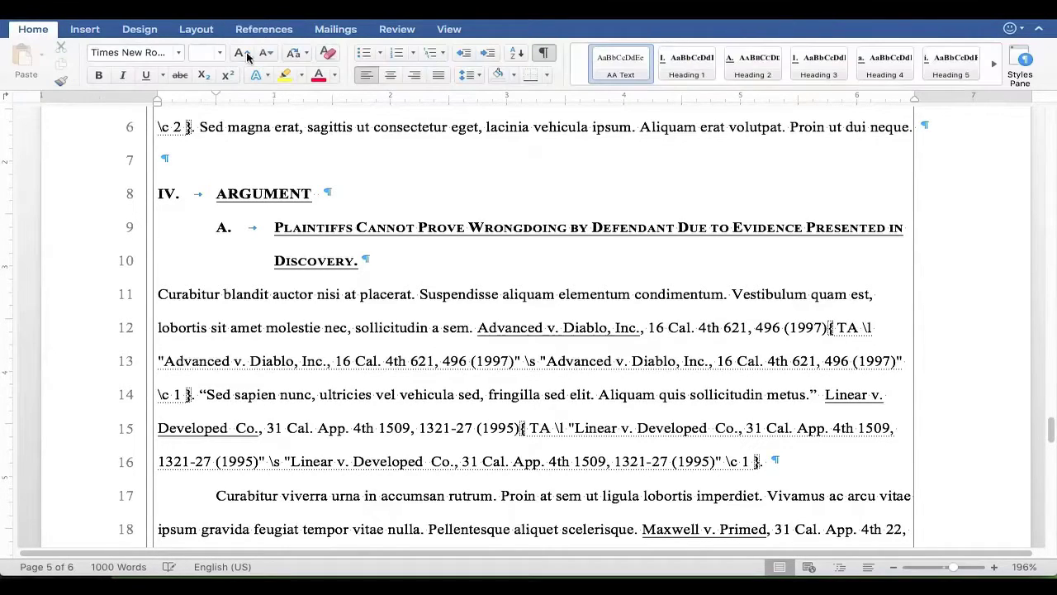
pyautogui.click(543, 52)
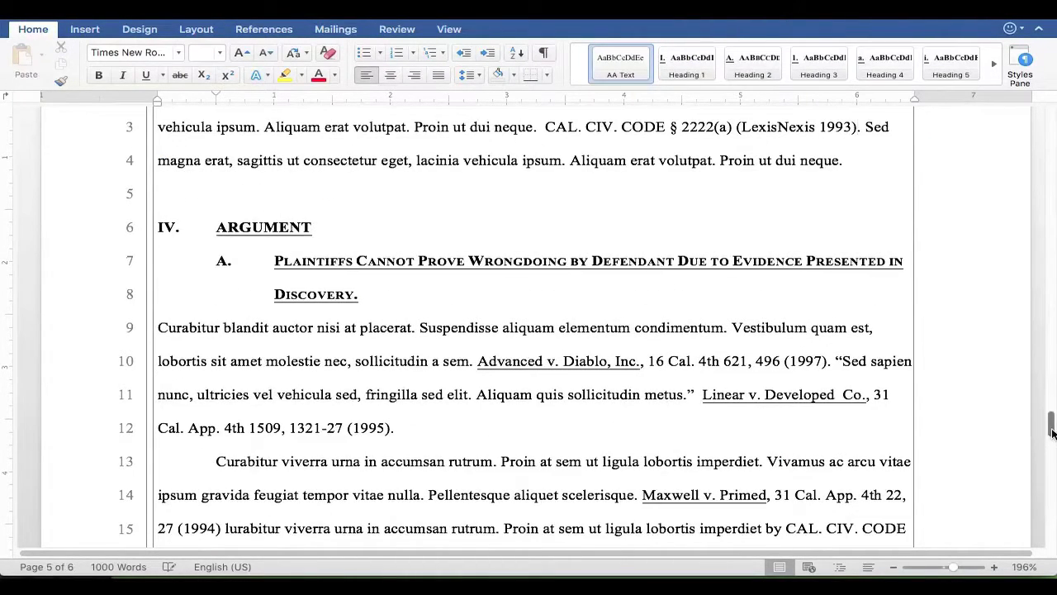
pyautogui.moveTo(1051, 431); pyautogui.dragTo(1053, 280)
pyautogui.click(173, 195)
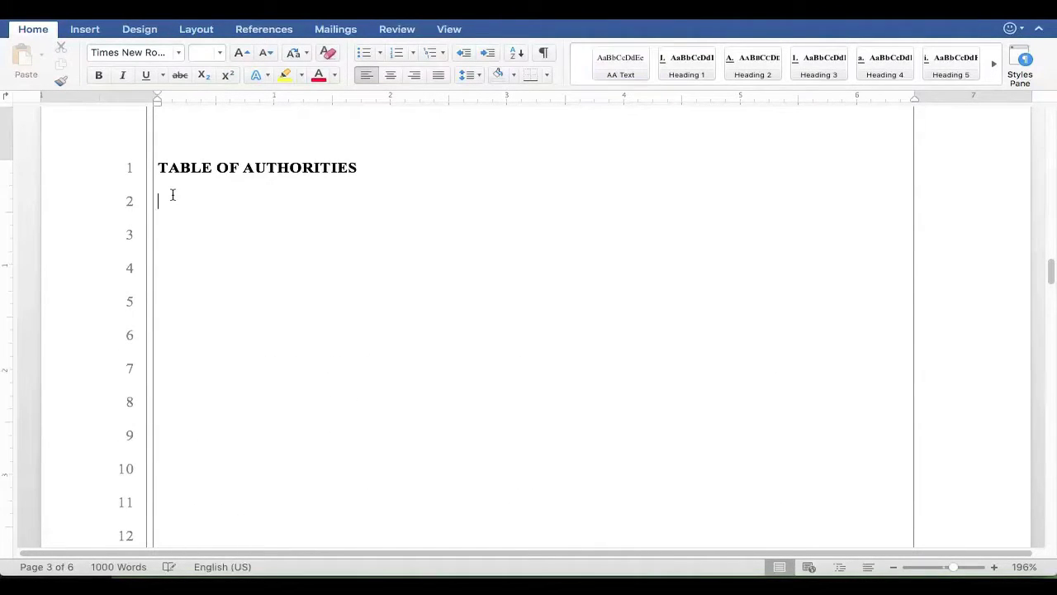
# Step: Insert a table of authorities limited to the Cases category
pyautogui.click(266, 30)
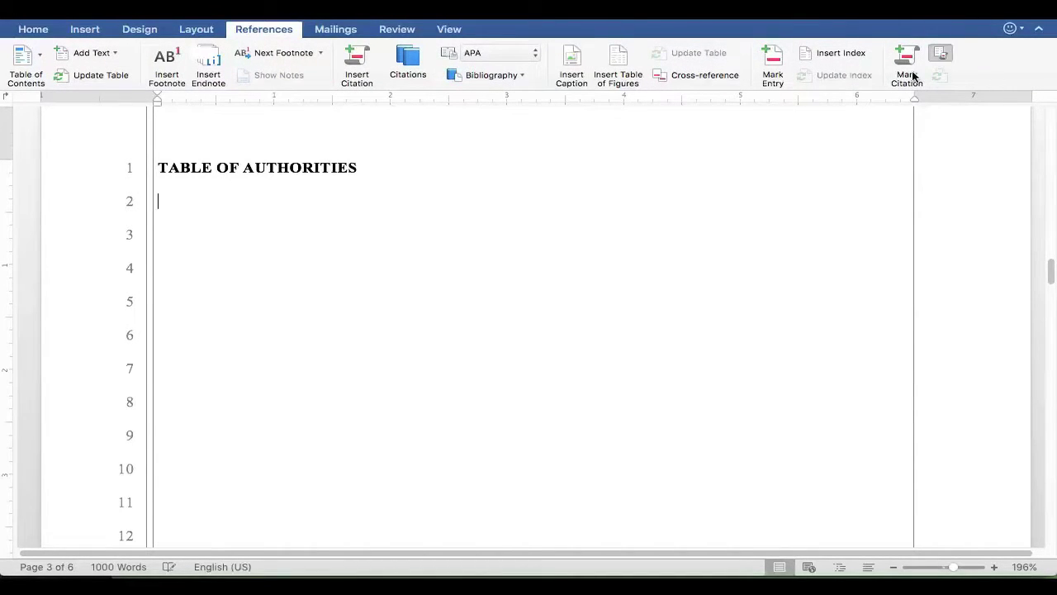
pyautogui.click(943, 56)
pyautogui.moveTo(567, 73); pyautogui.dragTo(703, 169)
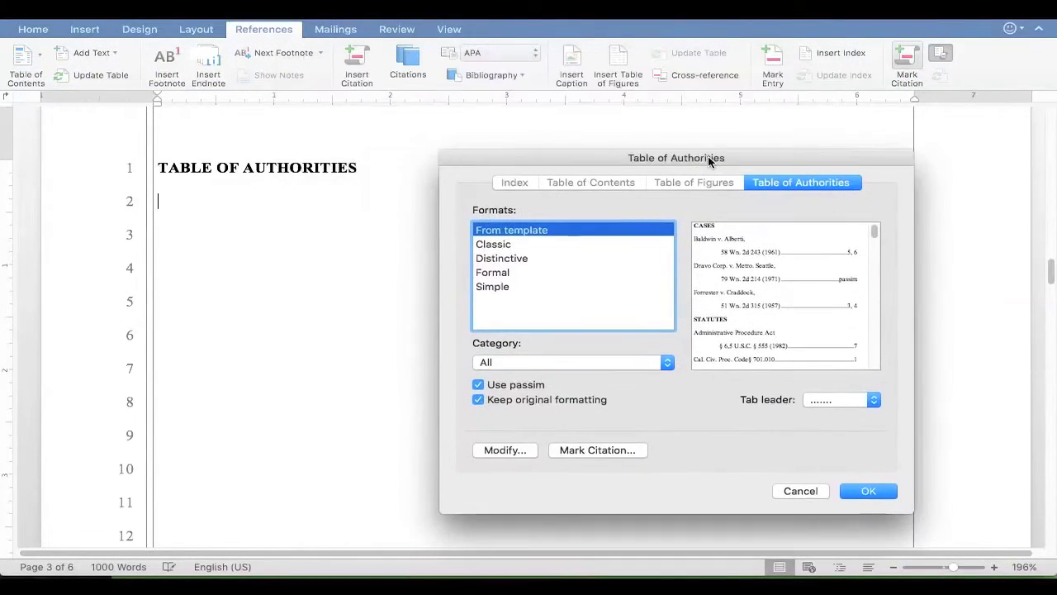
pyautogui.click(539, 362)
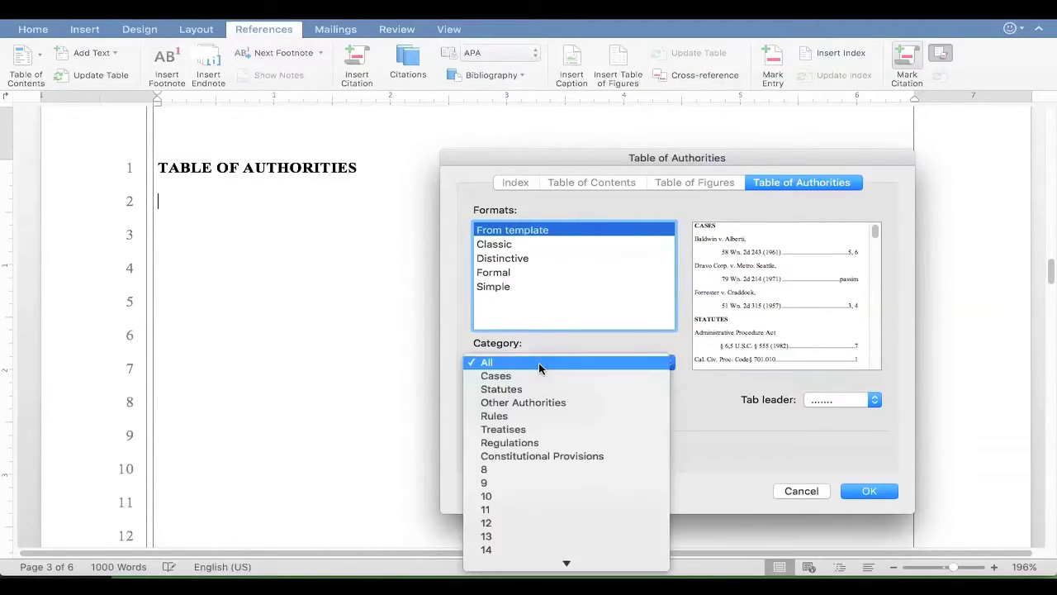
pyautogui.click(537, 377)
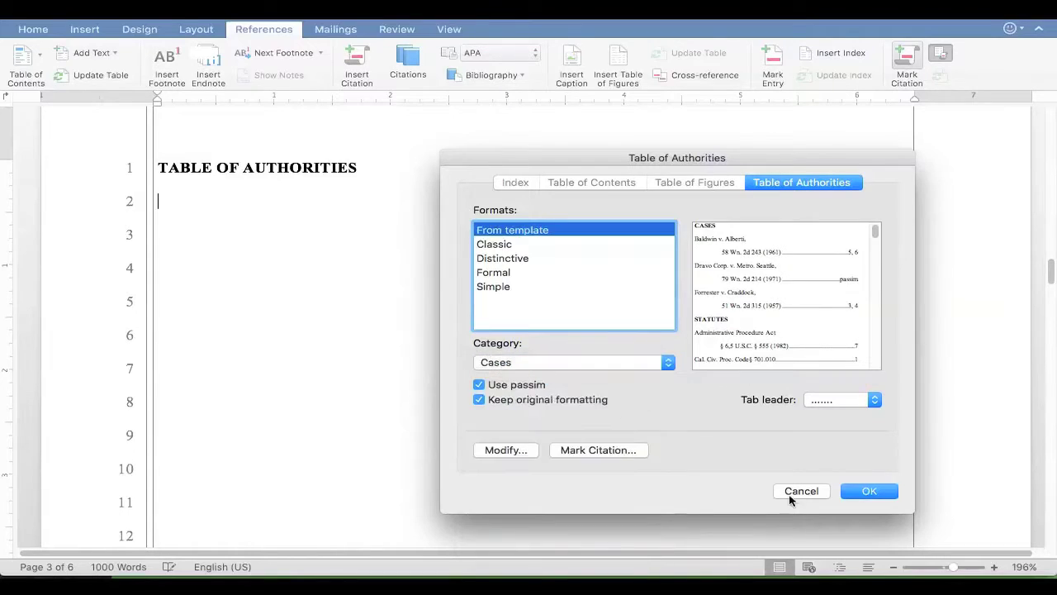
pyautogui.click(870, 491)
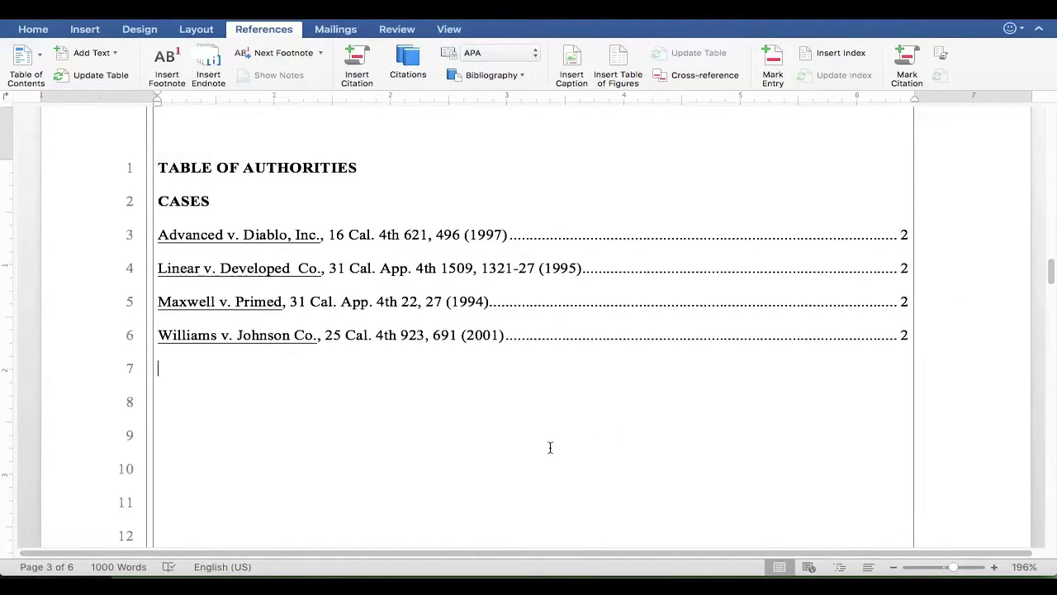
# Step: Insert a Statutes-category table of authorities listing the two CAL. CIV. CODE citations below the cases
pyautogui.click(941, 54)
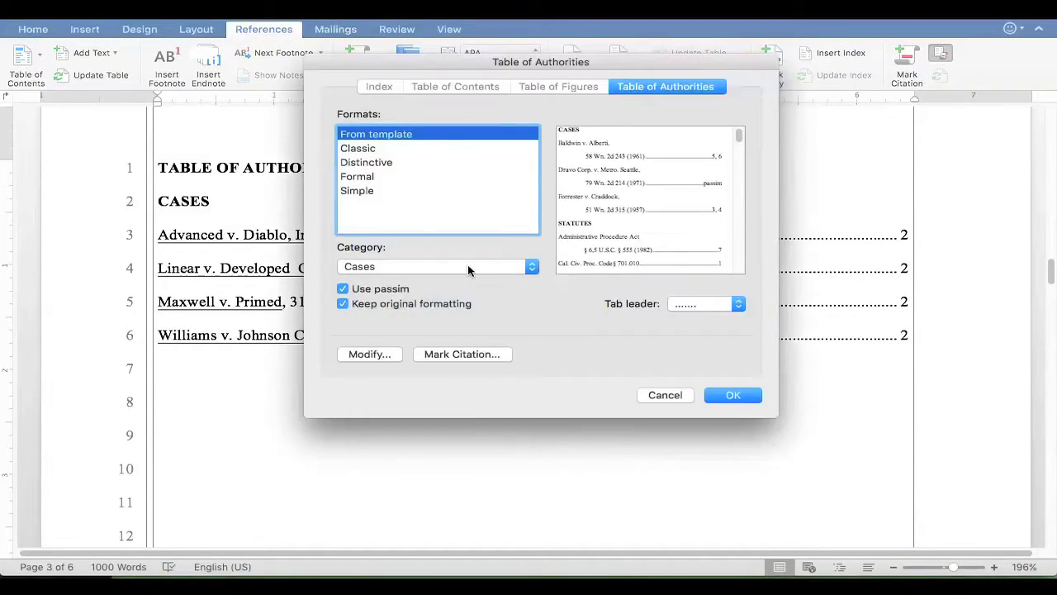
pyautogui.click(437, 266)
pyautogui.click(426, 279)
pyautogui.click(732, 396)
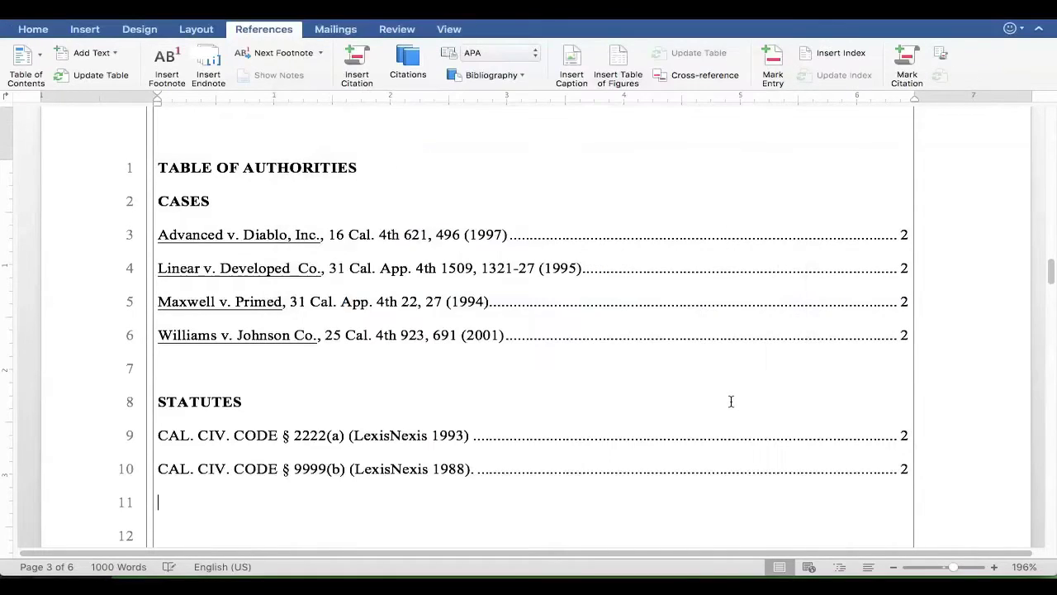